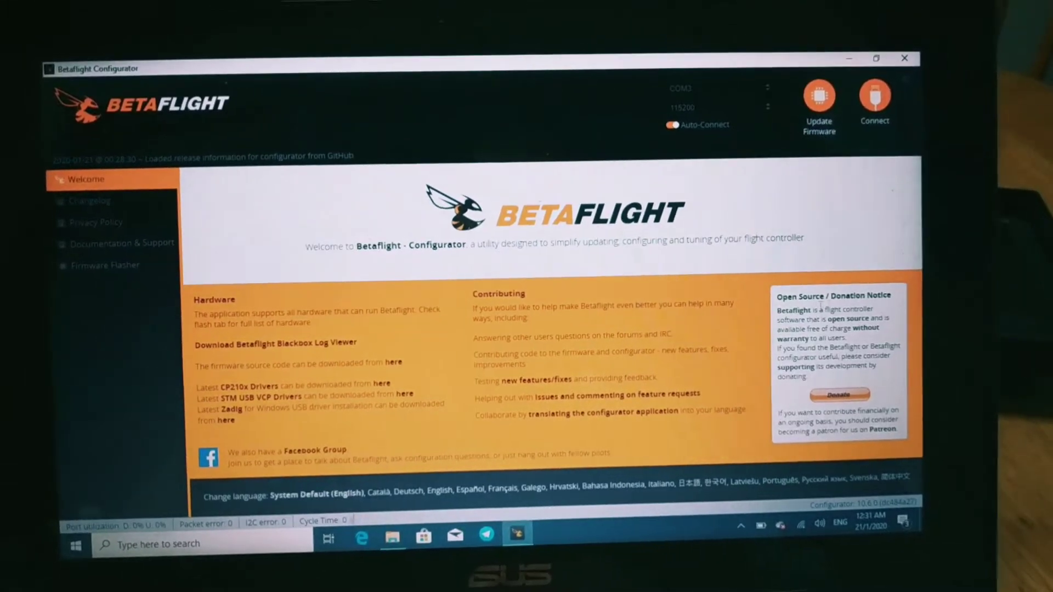
Connect to the quad's flight controller
left_click(877, 92)
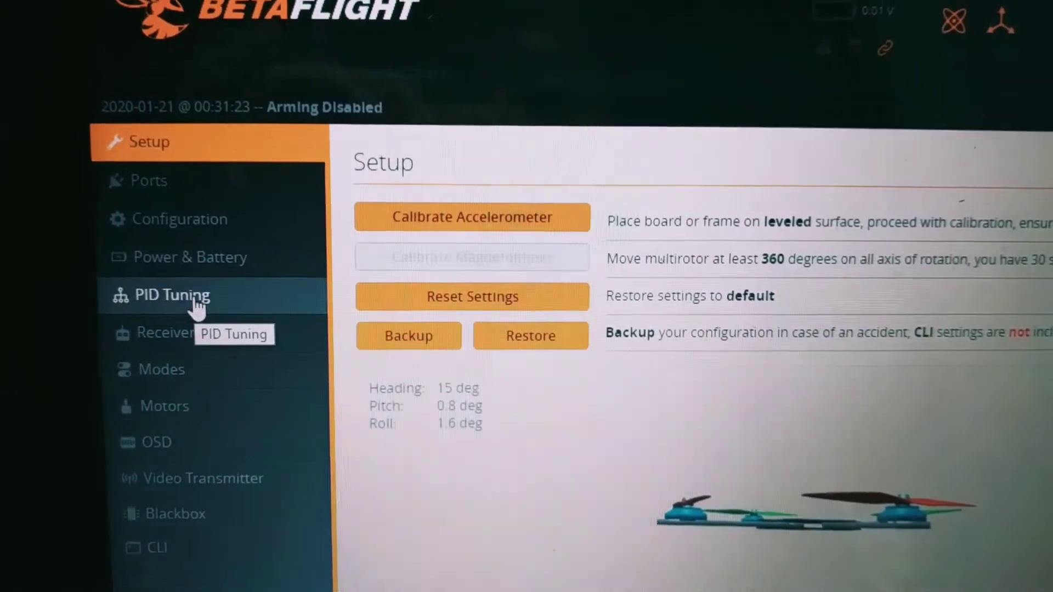
Show the PID profile settings with roll, pitch and yaw gains for Profile 1
left_click(195, 312)
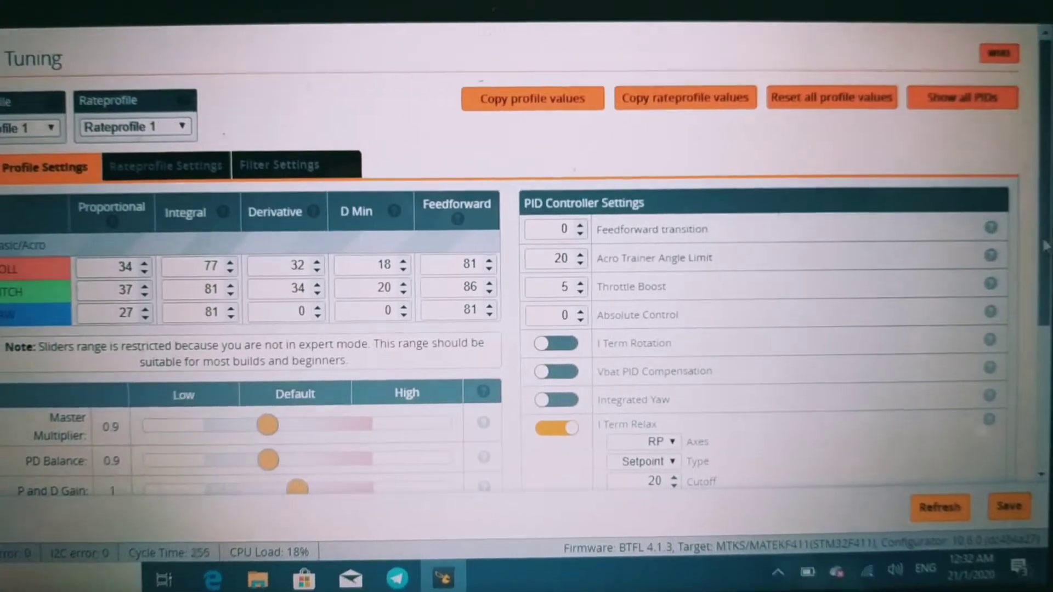
scroll(527, 329, "down", 3)
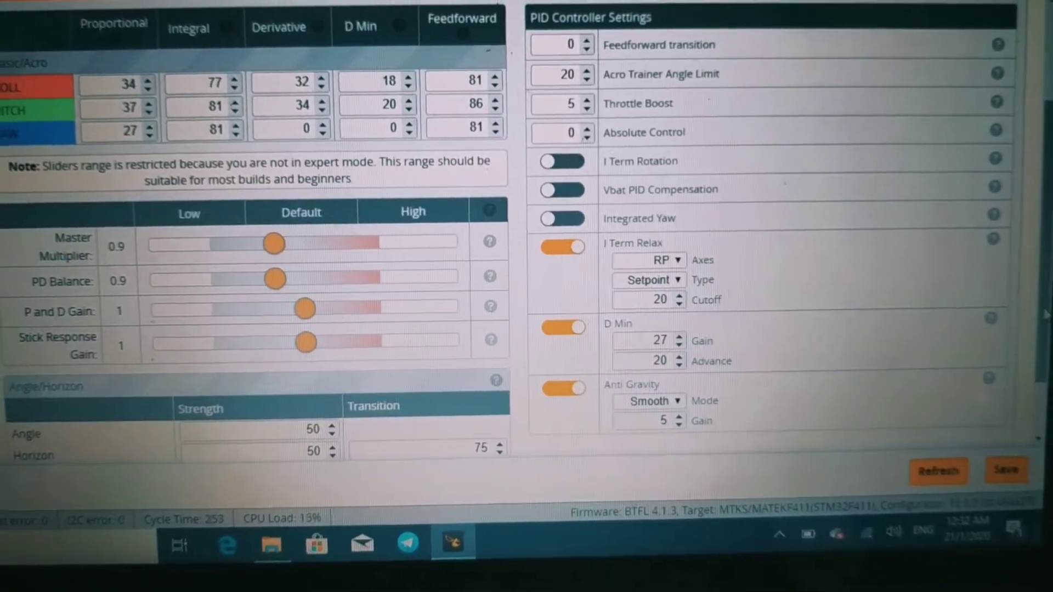
scroll(526, 330, "down", 2)
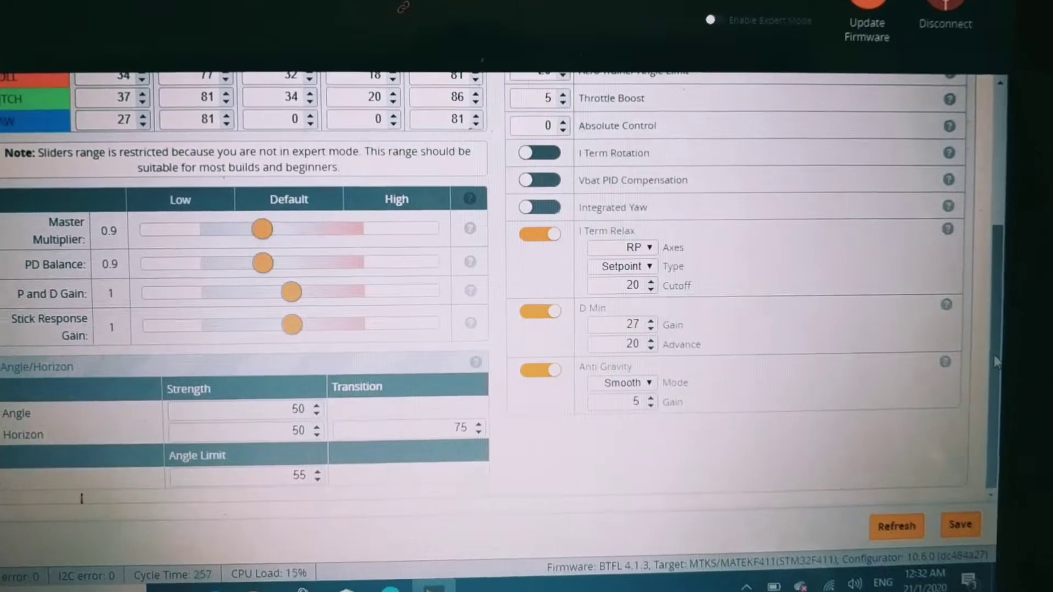
scroll(741, 329, "up", 5)
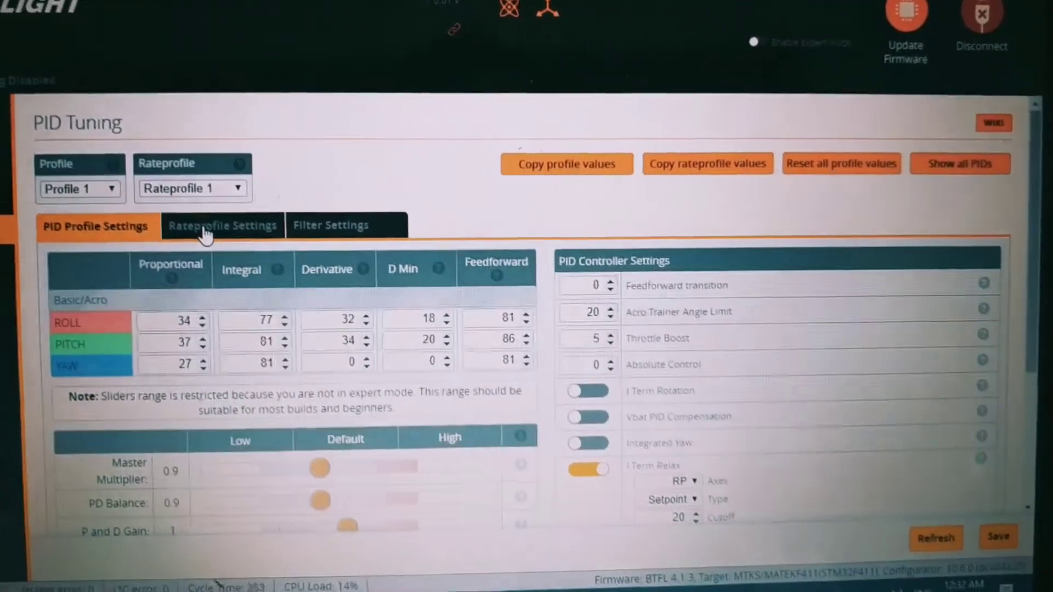
Show the rate profile with RC rate 1.00, super rate 0.70 and 667 deg/s max velocities
left_click(206, 231)
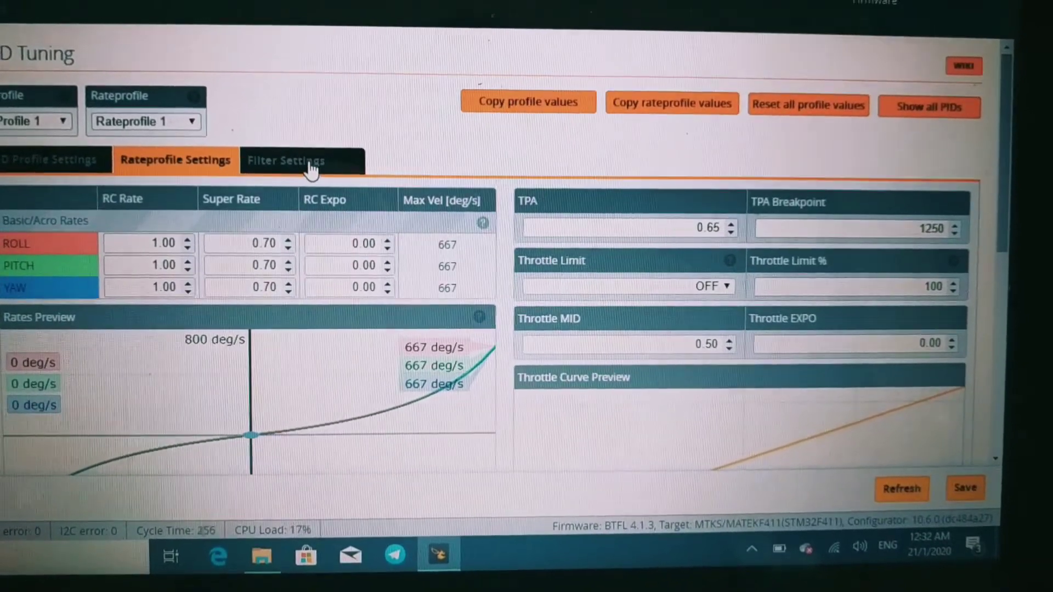
Review the gyro and D-term filter multipliers (both 1.2), then return to the Setup overview
left_click(316, 160)
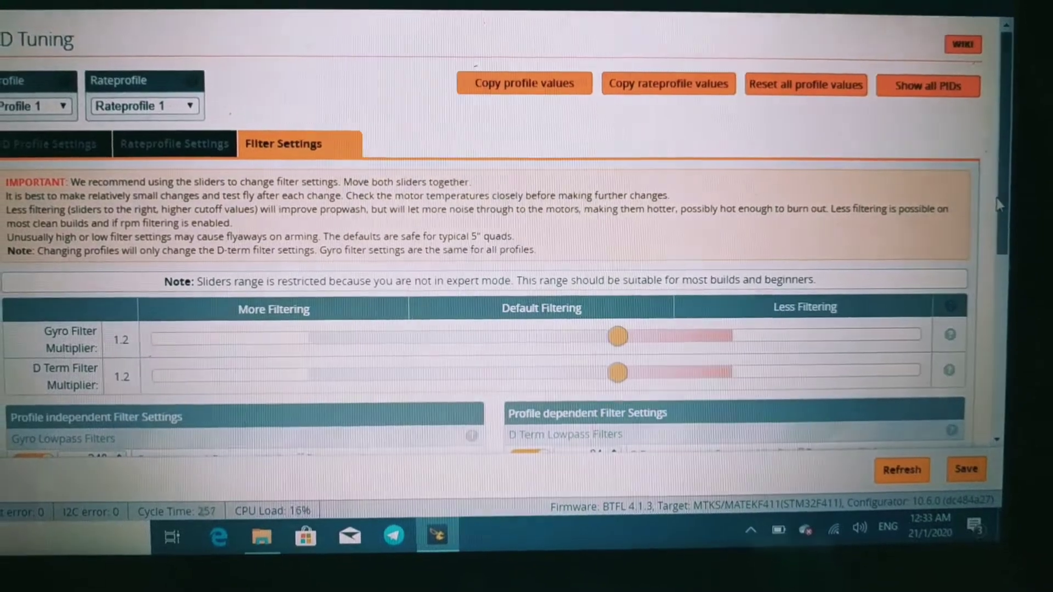
left_click_drag(1002, 191, 1025, 296)
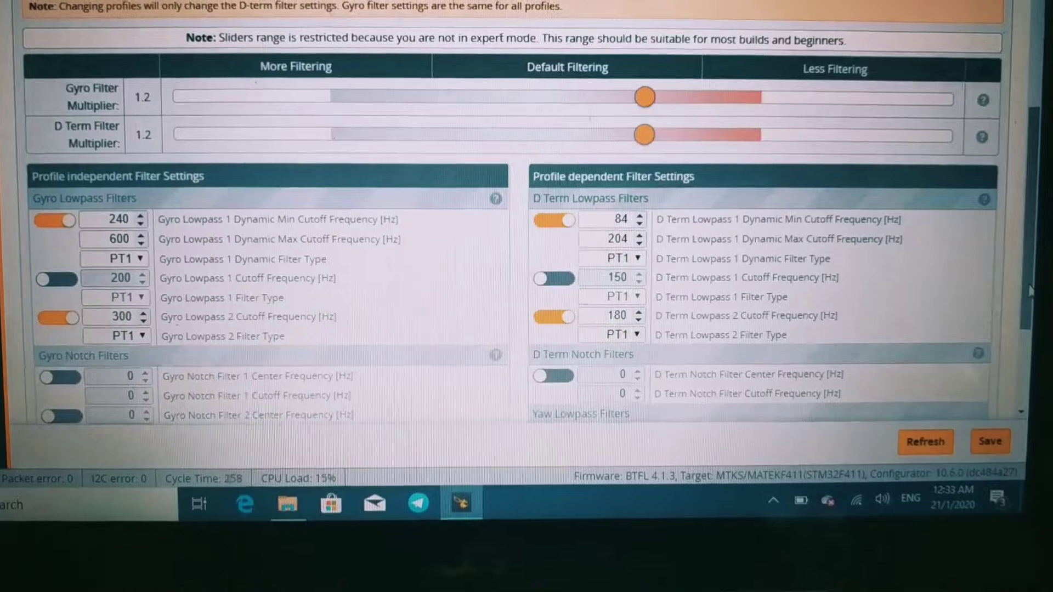
left_click_drag(1029, 288, 1021, 354)
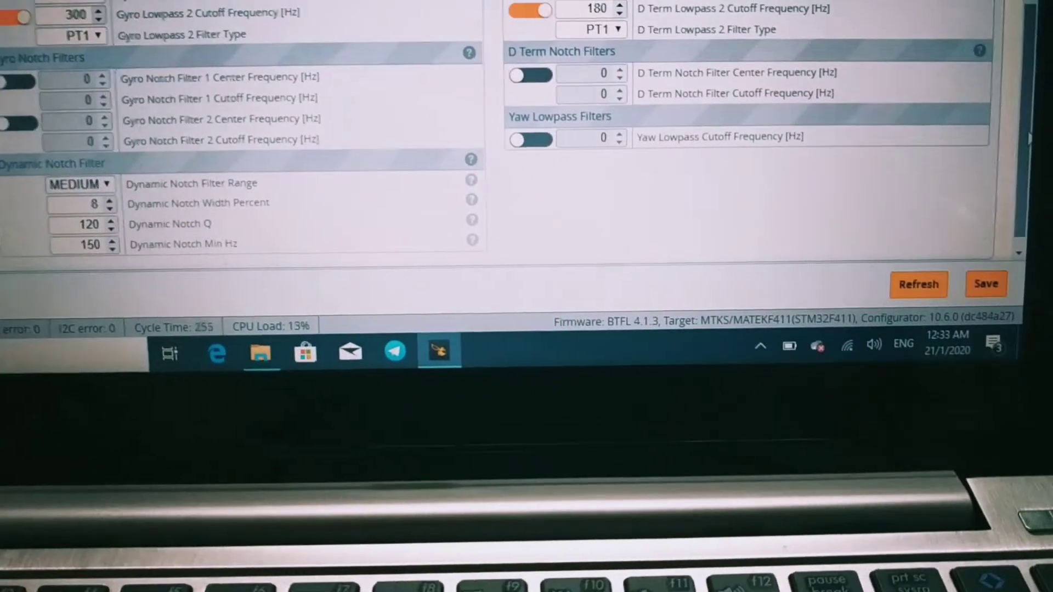
scroll(526, 166, "up", 5)
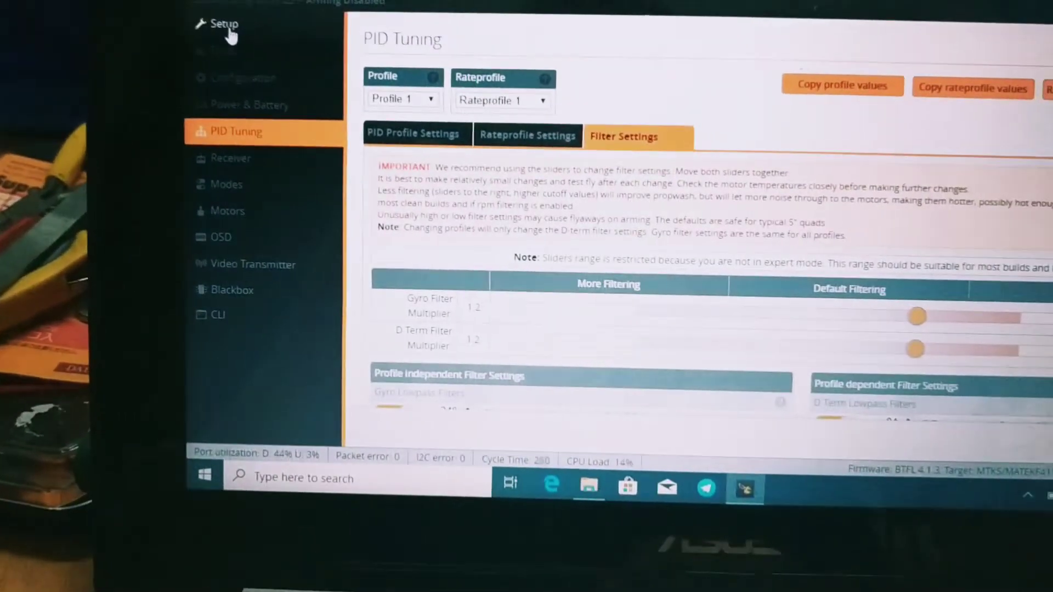
left_click(183, 41)
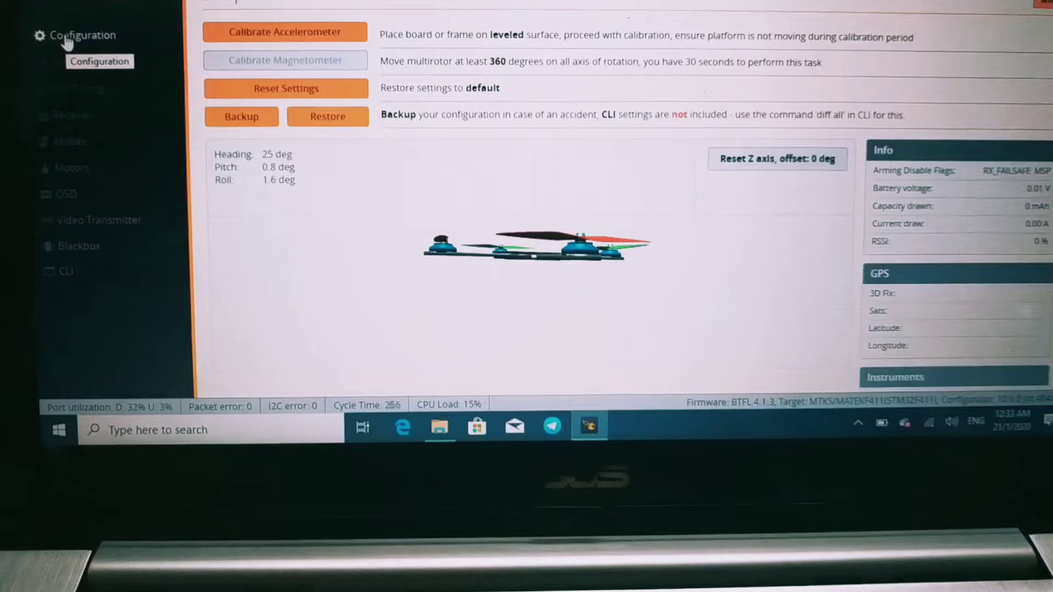
Show the Configuration page: Quad X mixer, reversed motor direction, DSHOT300 ESC protocol
left_click(42, 45)
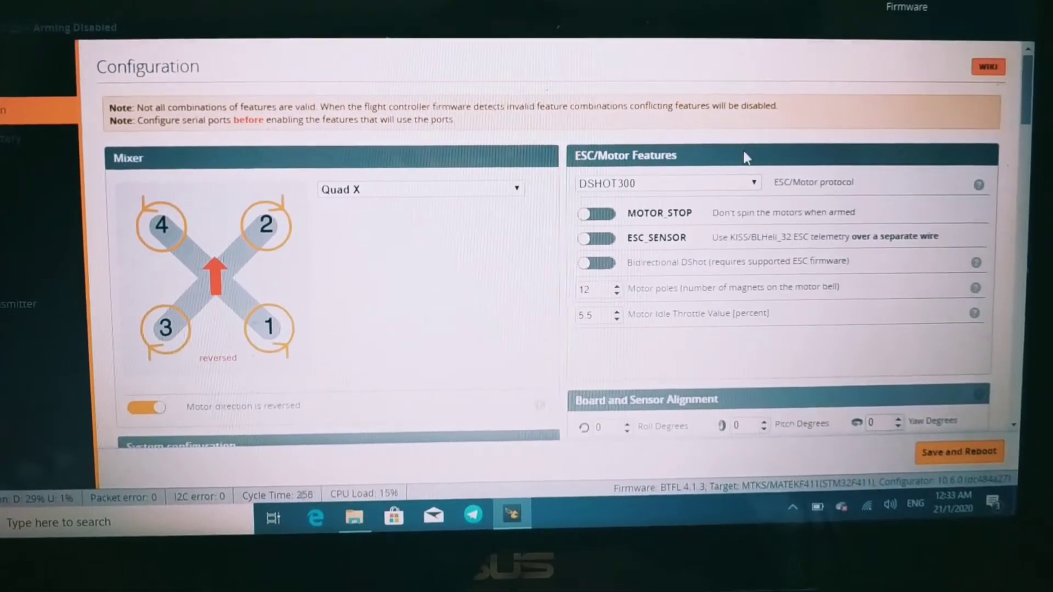
scroll(747, 156, "down", 3)
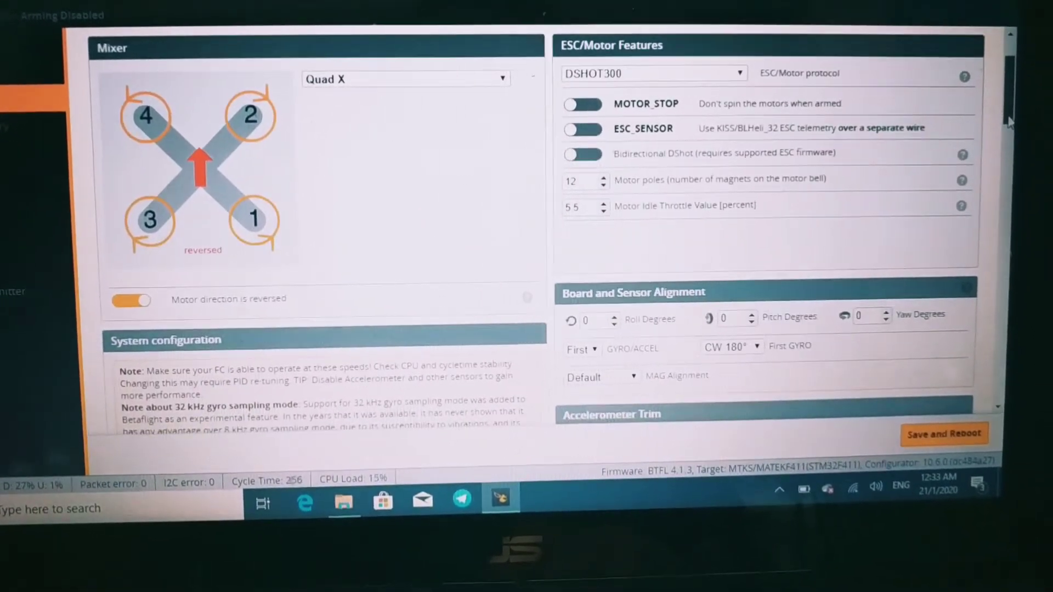
scroll(1006, 122, "down", 3)
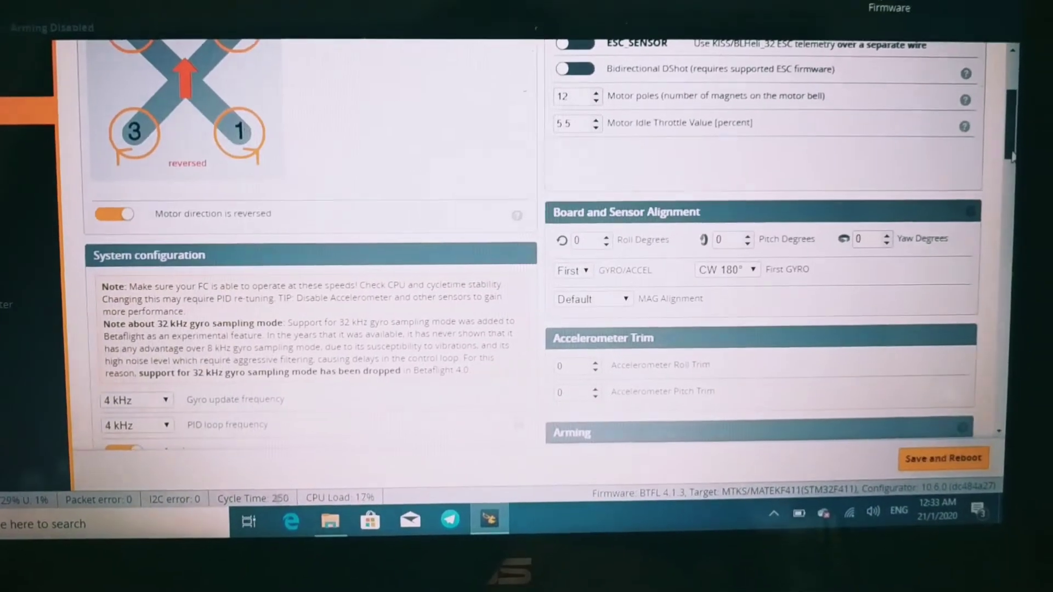
scroll(1017, 156, "down", 2)
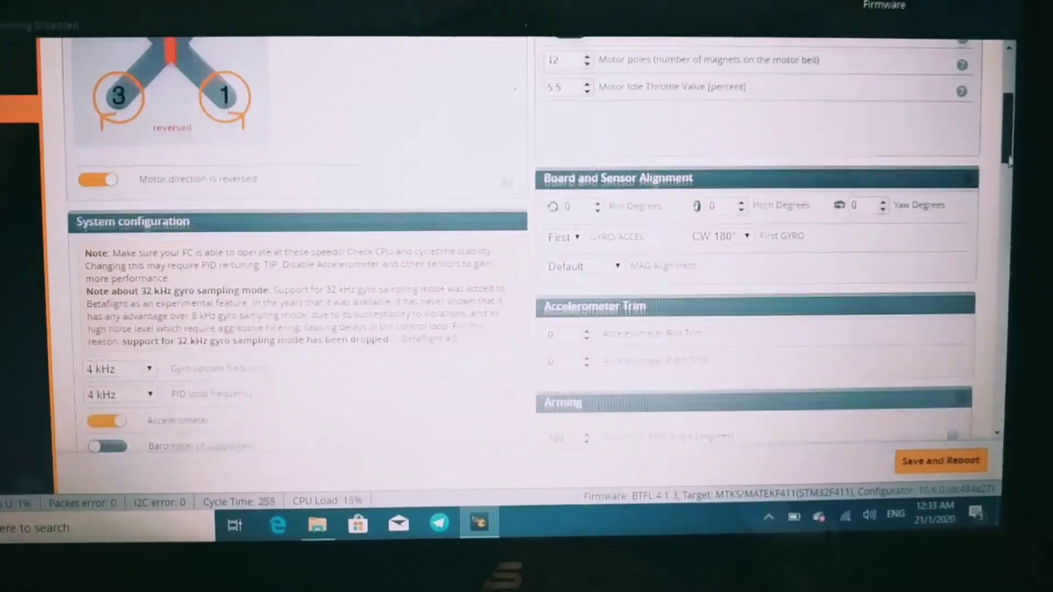
scroll(999, 164, "down", 2)
scroll(1000, 165, "down", 2)
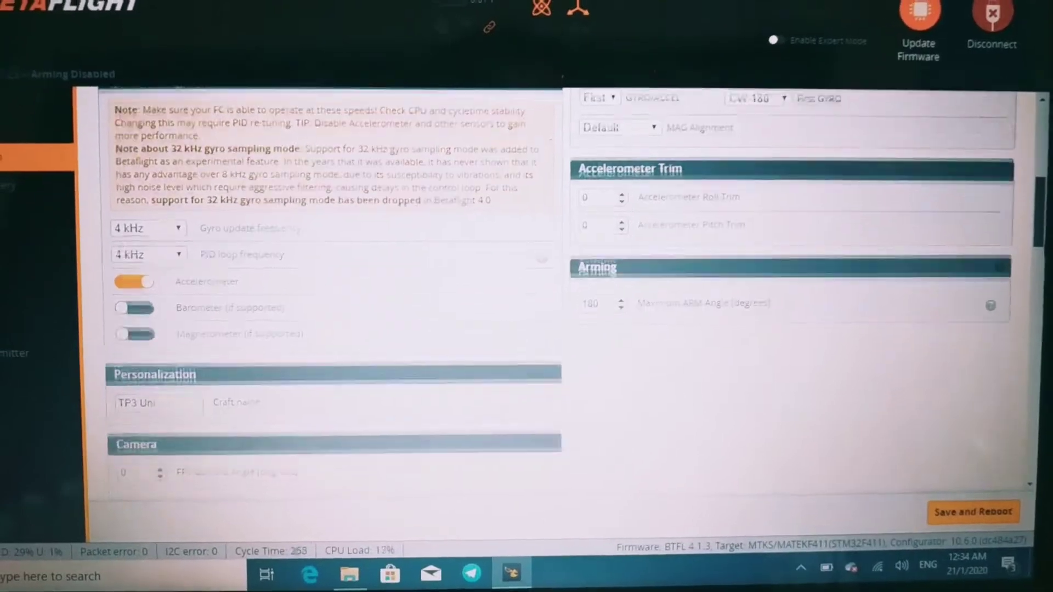
scroll(1000, 247, "down", 4)
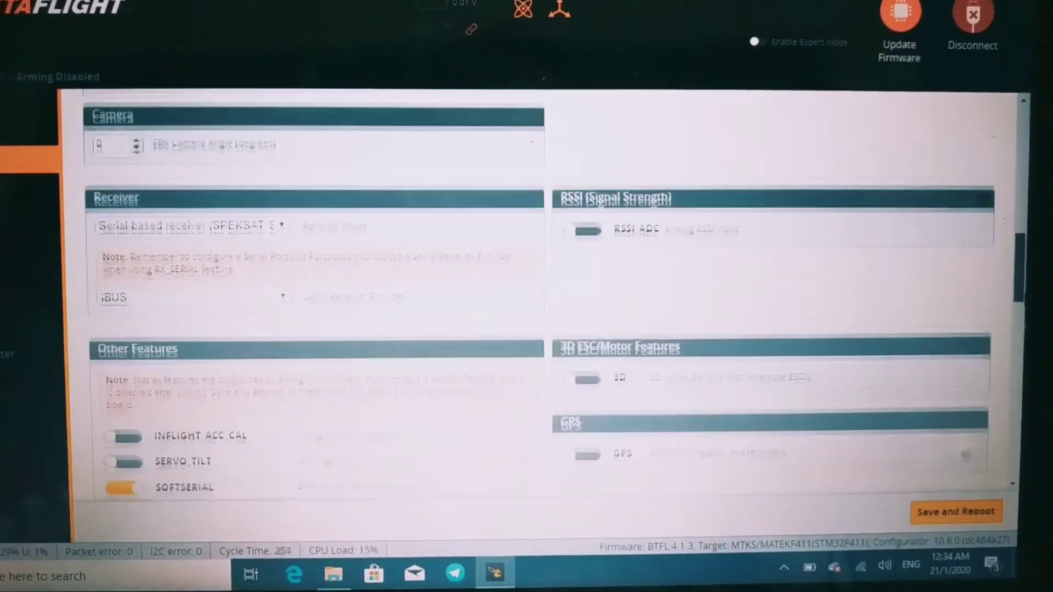
scroll(526, 329, "down", 5)
scroll(527, 329, "down", 2)
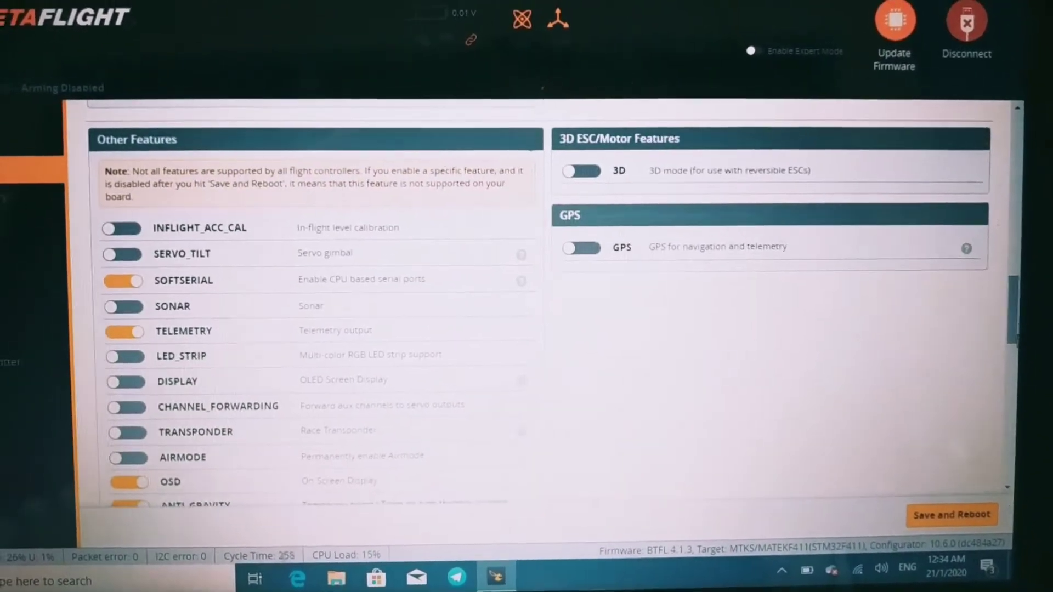
scroll(527, 330, "down", 3)
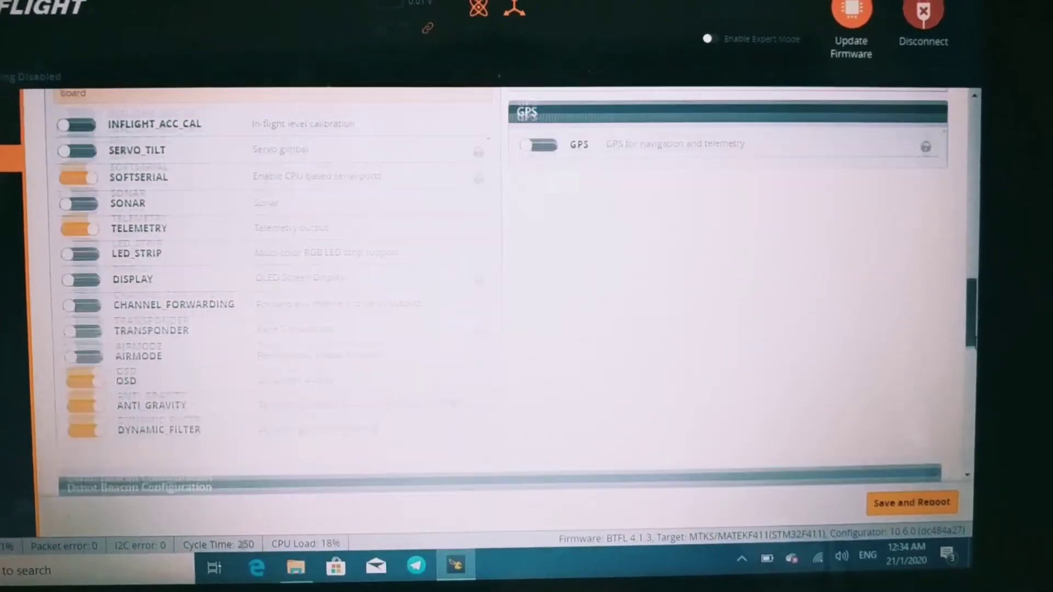
scroll(527, 329, "down", 2)
scroll(526, 330, "down", 2)
scroll(527, 329, "down", 2)
scroll(527, 329, "down", 2)
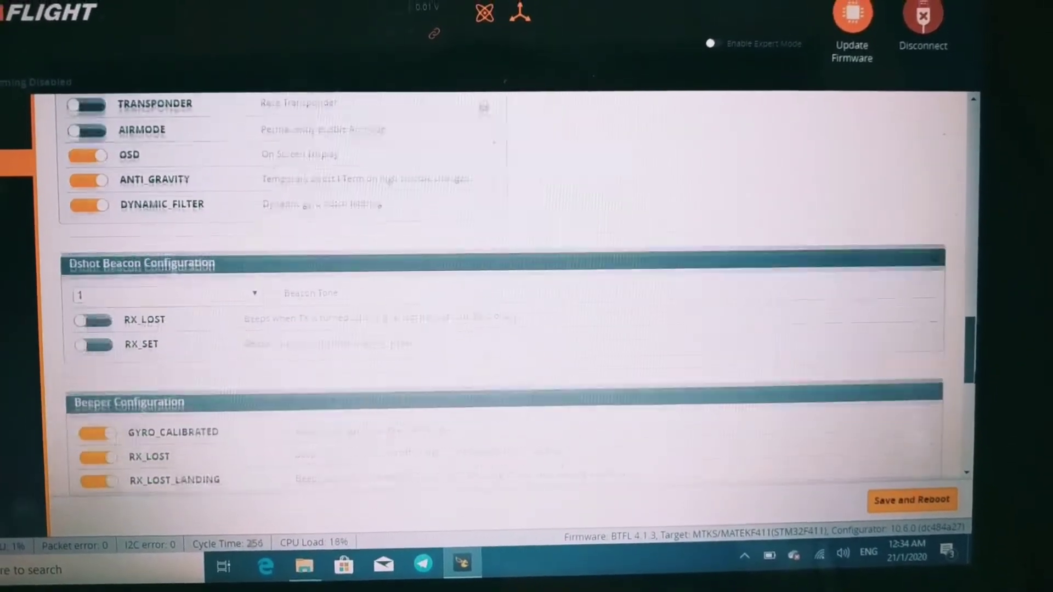
scroll(527, 329, "down", 2)
scroll(527, 329, "down", 1)
scroll(527, 329, "down", 2)
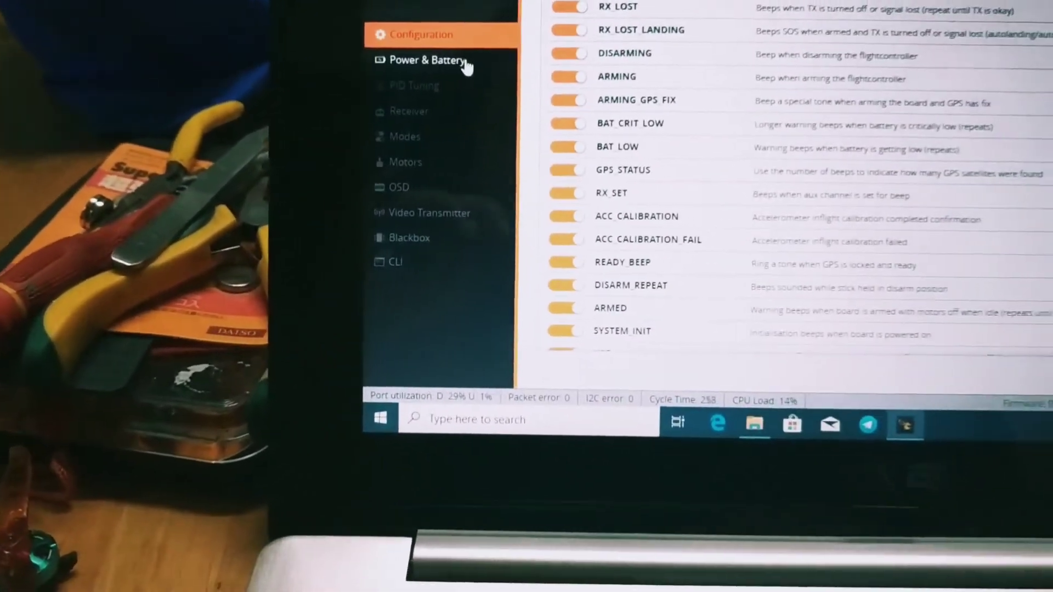
Show the Power & Battery settings down to the Amperage Meter scale
left_click(428, 60)
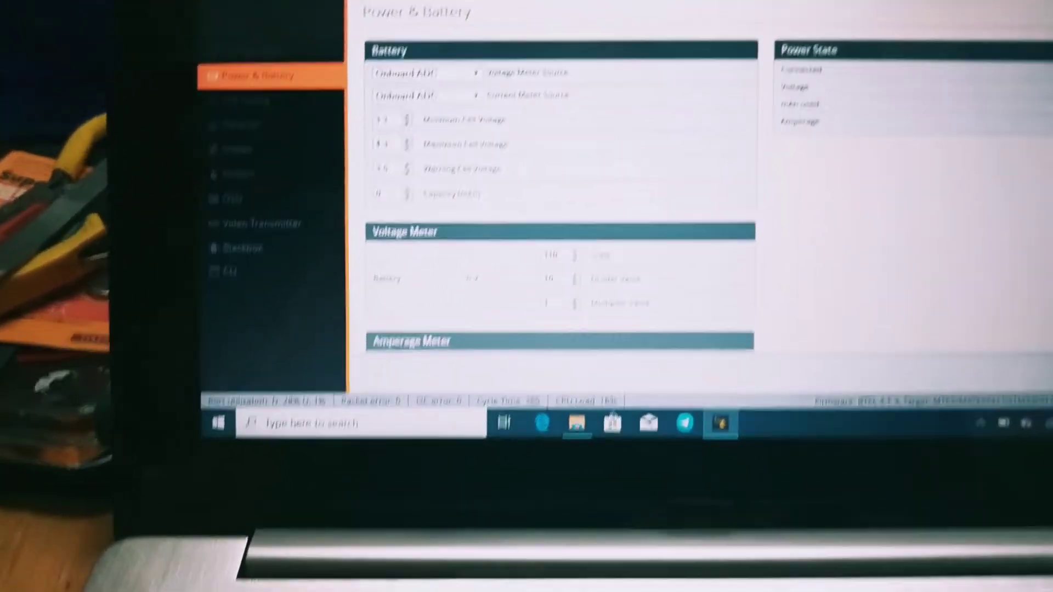
scroll(526, 288, "down", 2)
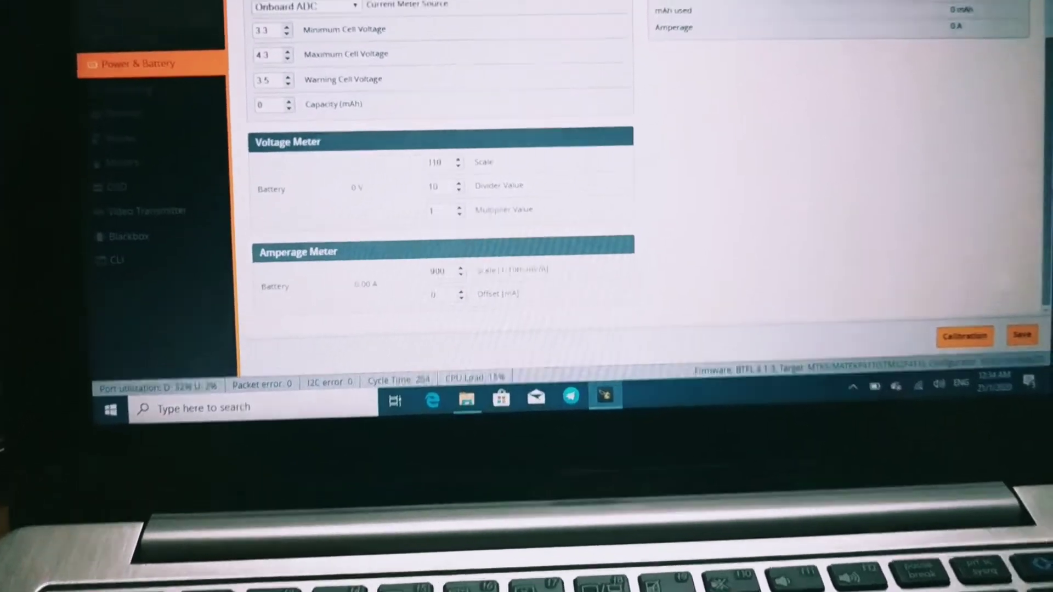